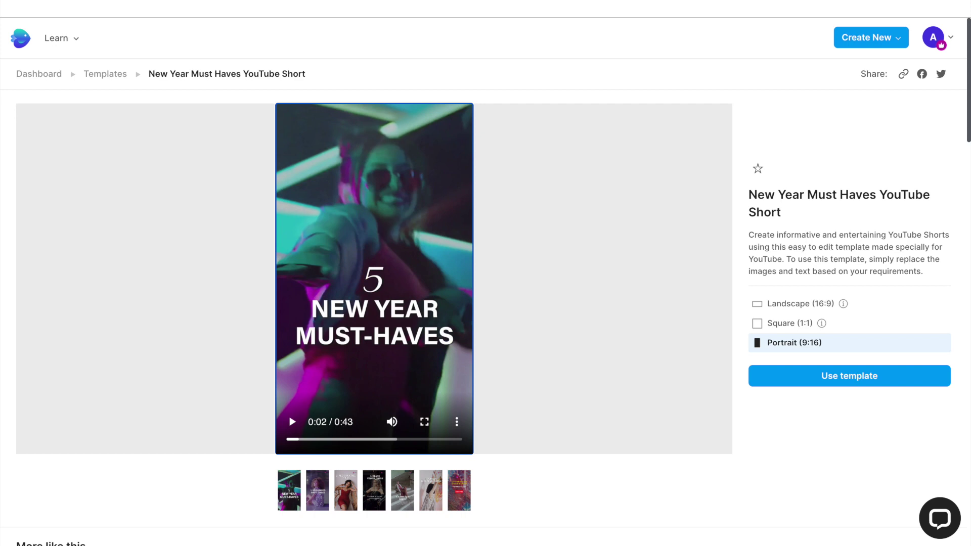
# Start a new project from the template and scrub to the closing offer scene, selecting its background video
pyautogui.click(850, 375)
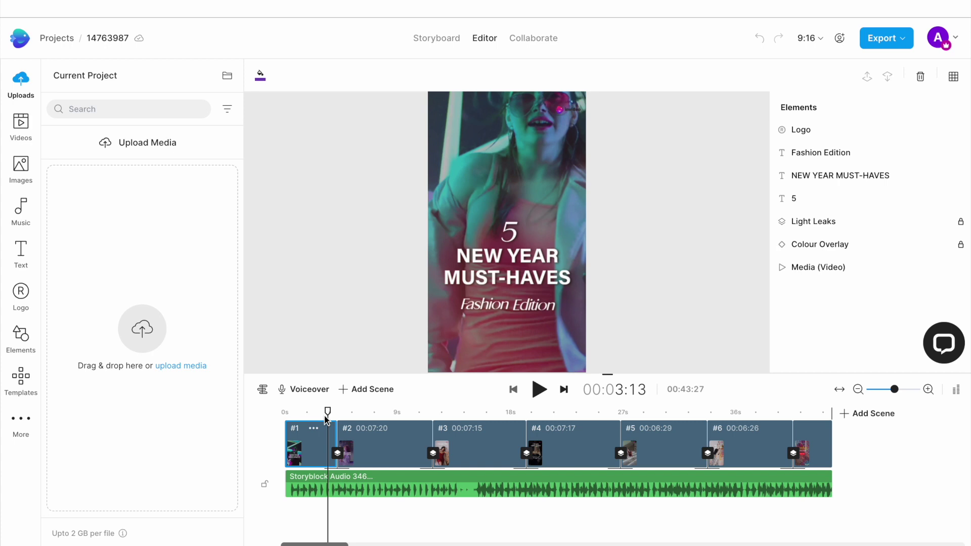
pyautogui.moveTo(328, 416); pyautogui.dragTo(393, 416)
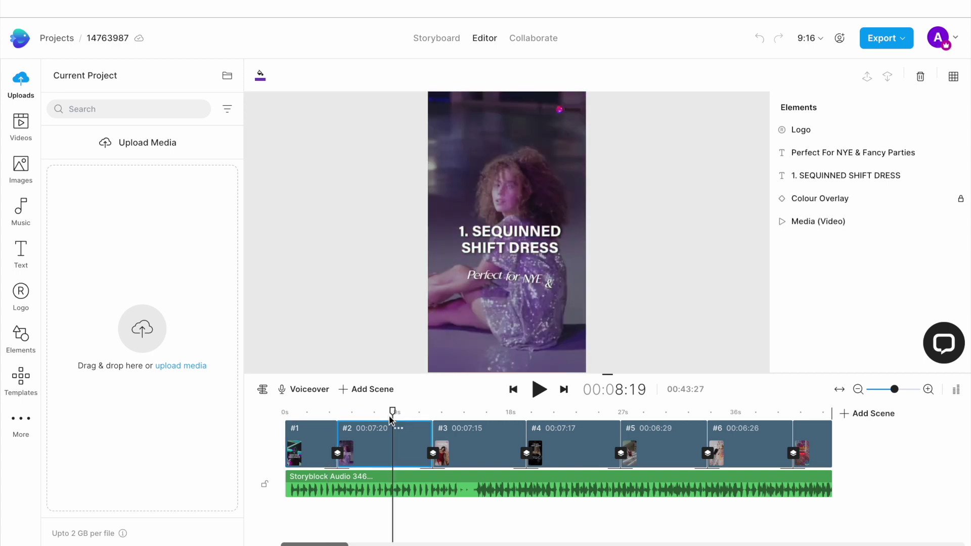
pyautogui.moveTo(392, 416); pyautogui.dragTo(816, 416)
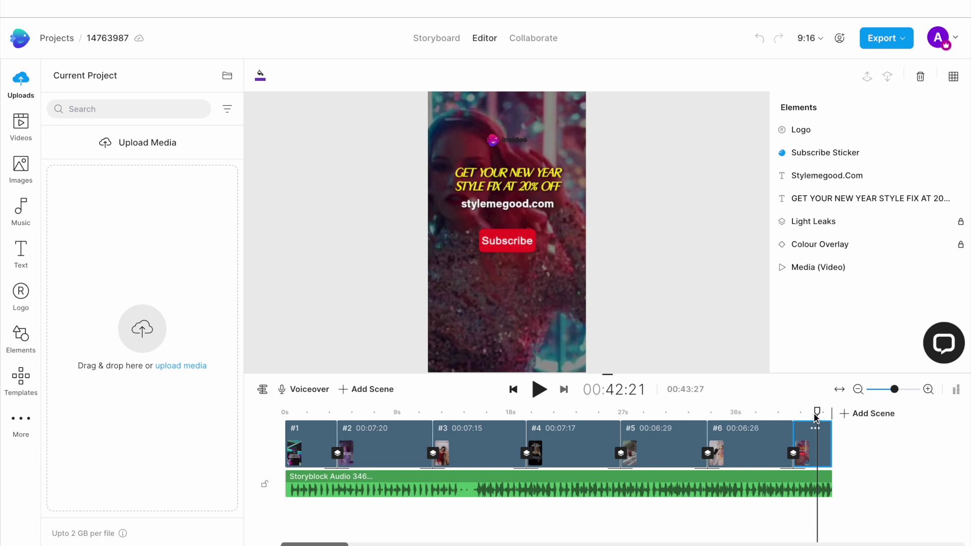
pyautogui.click(573, 125)
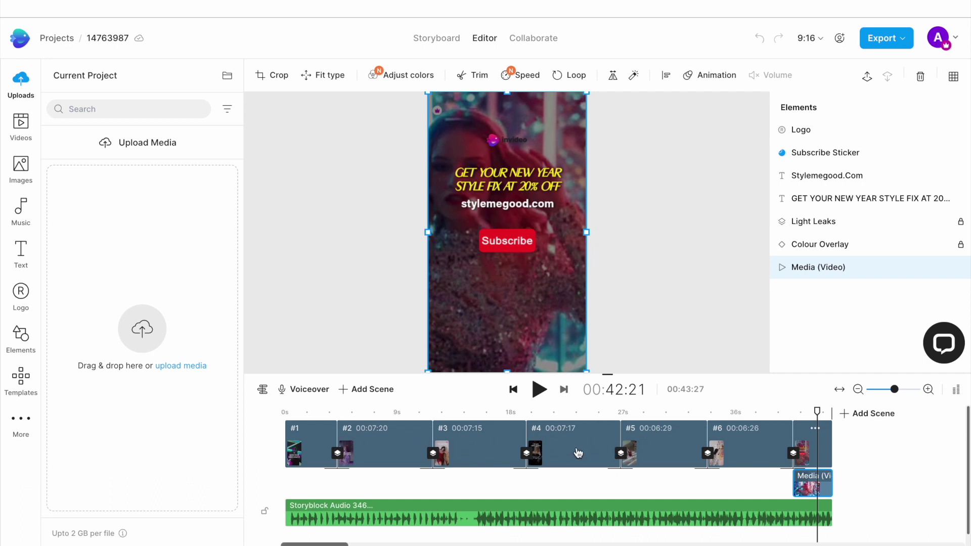
pyautogui.click(391, 519)
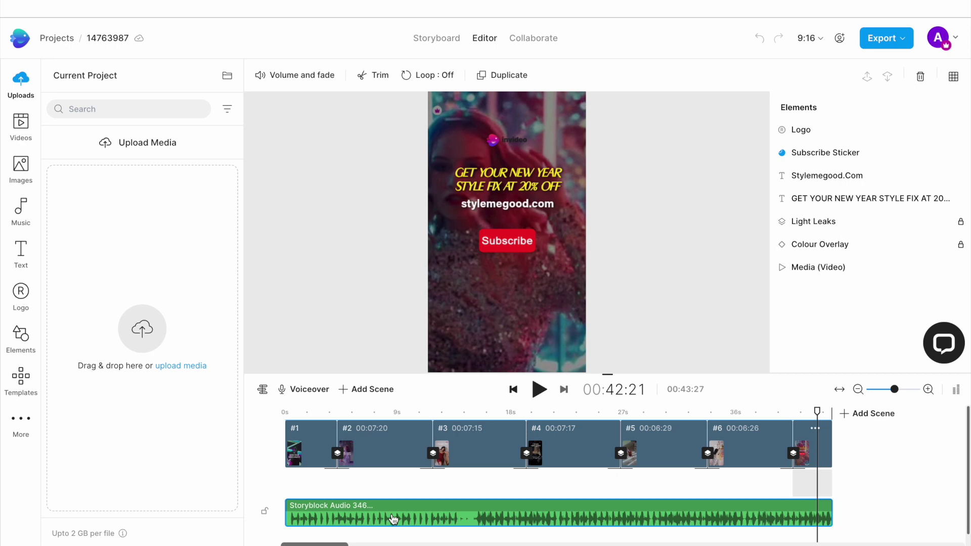
pyautogui.click(20, 129)
pyautogui.click(21, 167)
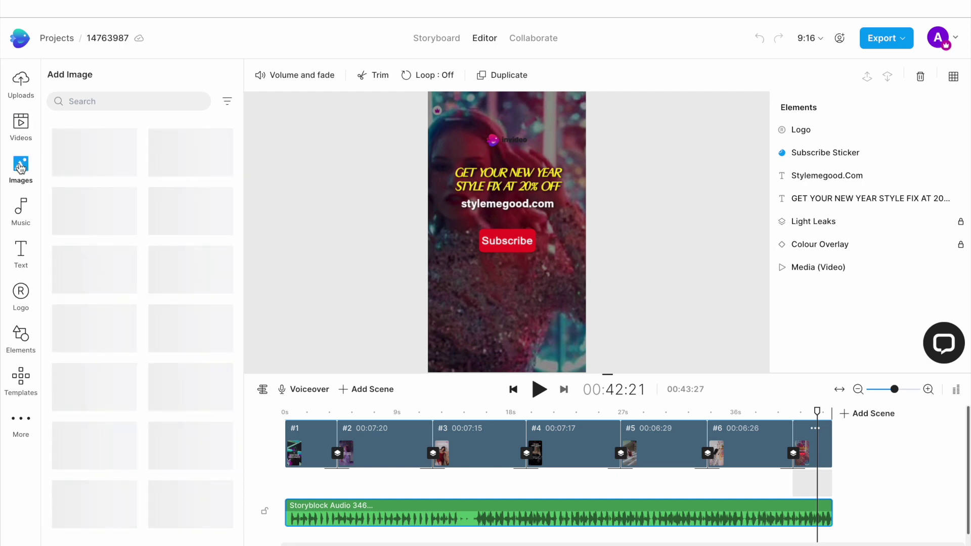
pyautogui.click(20, 250)
pyautogui.click(23, 222)
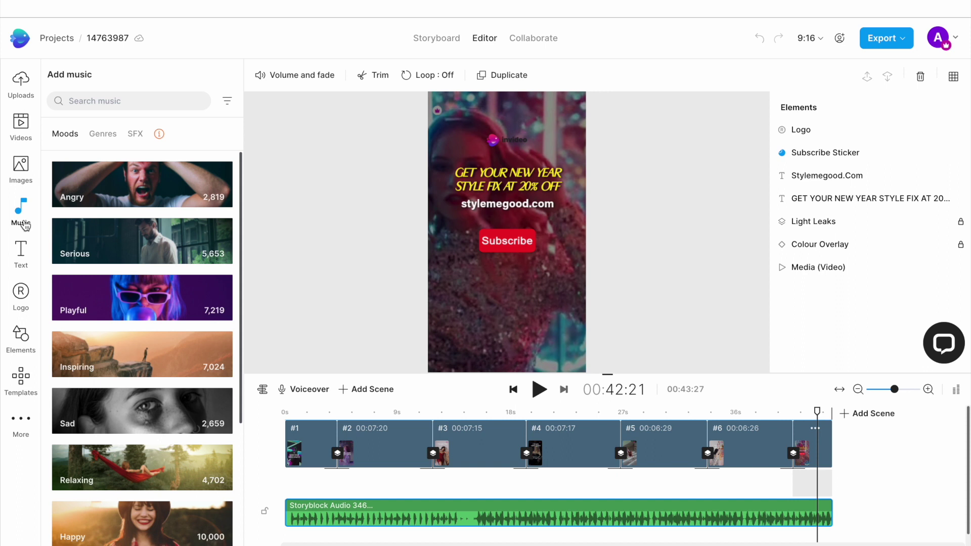
pyautogui.click(21, 83)
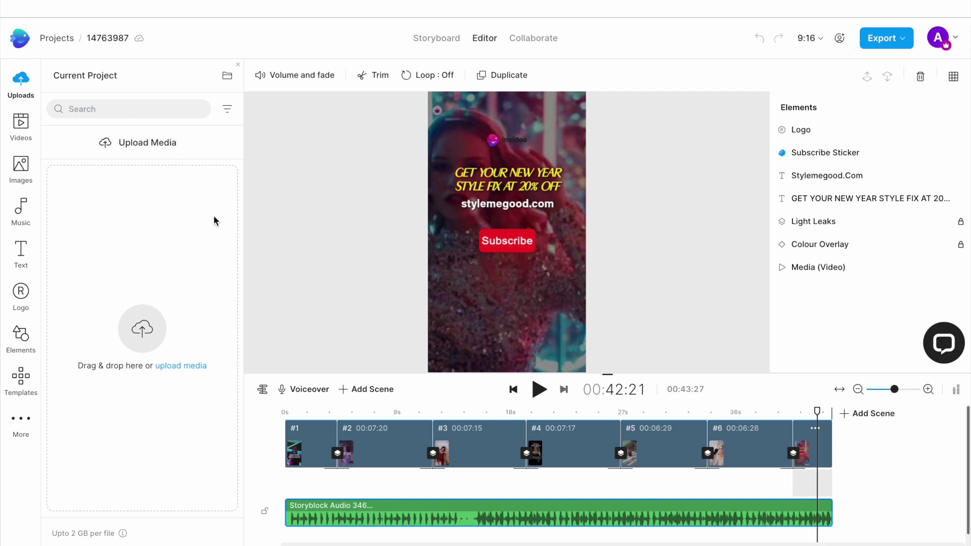
# Edit the opening scene's Fashion Edition subtitle, selecting the word Fashion to replace with Perfume
pyautogui.click(327, 414)
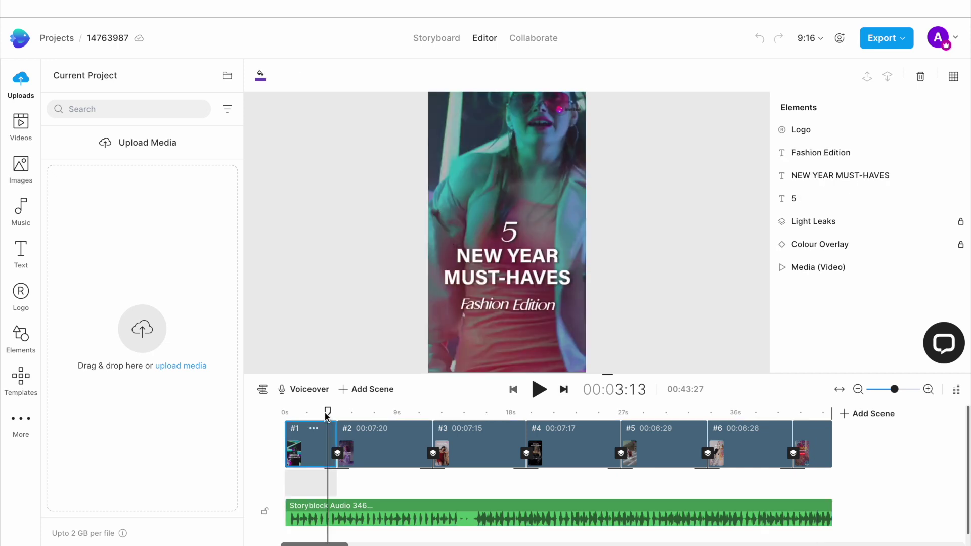
pyautogui.click(509, 302)
pyautogui.doubleClick(509, 302)
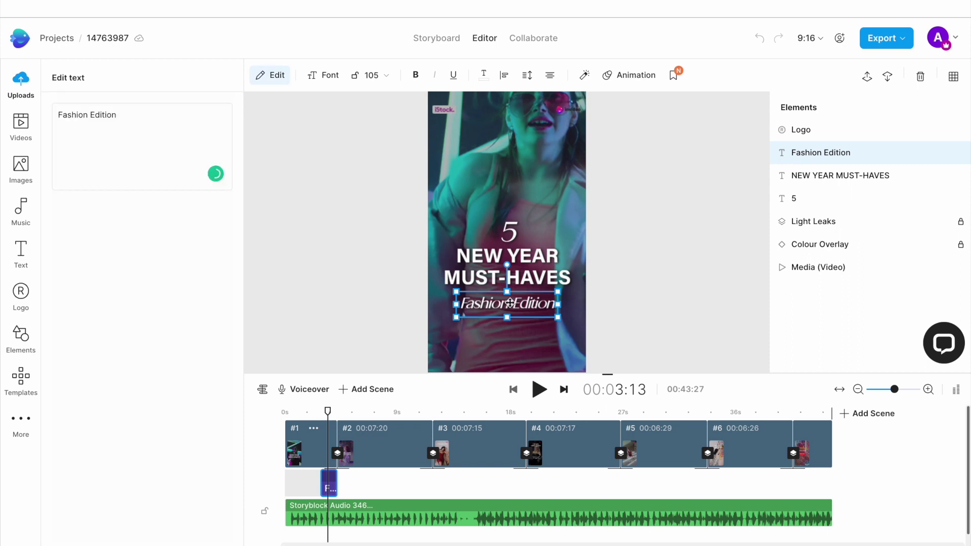
pyautogui.doubleClick(66, 115)
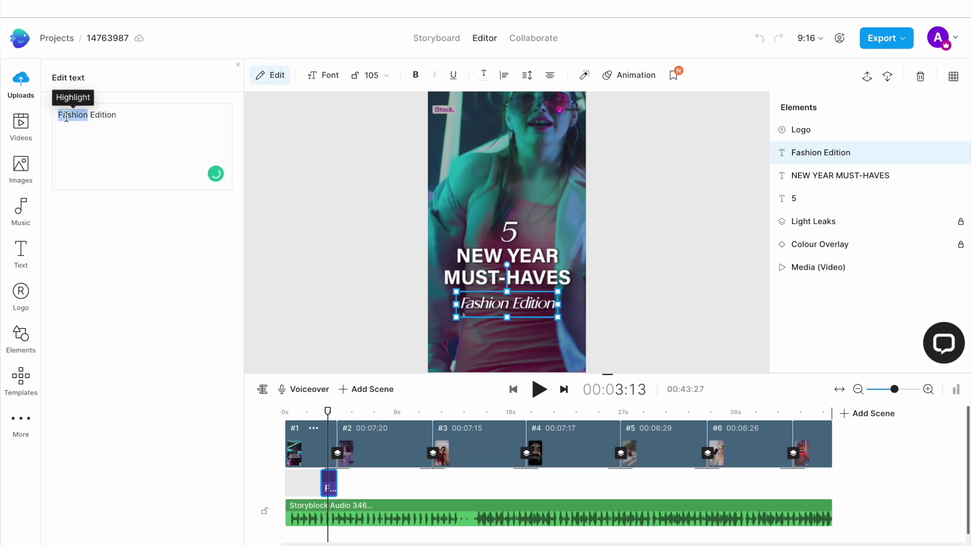
pyautogui.write('Perfu')
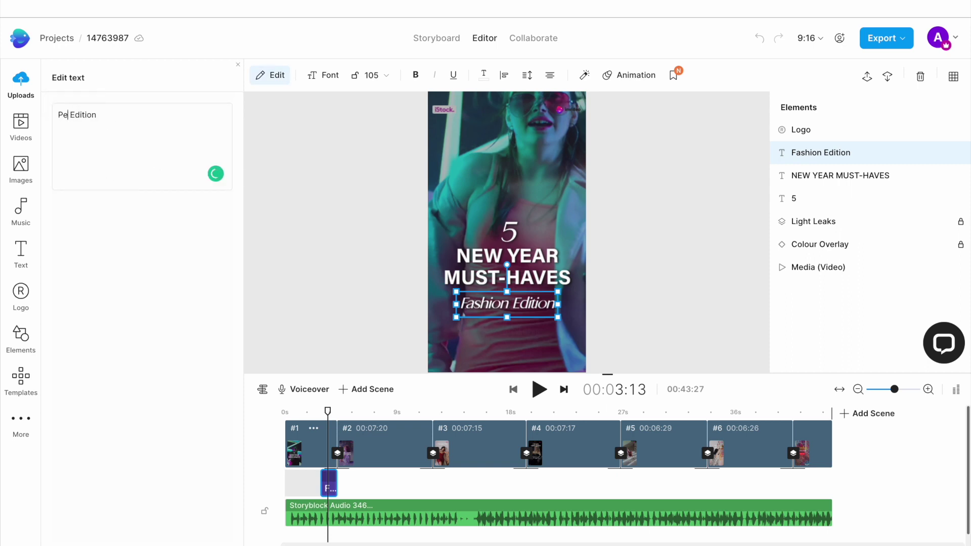
pyautogui.write('me')
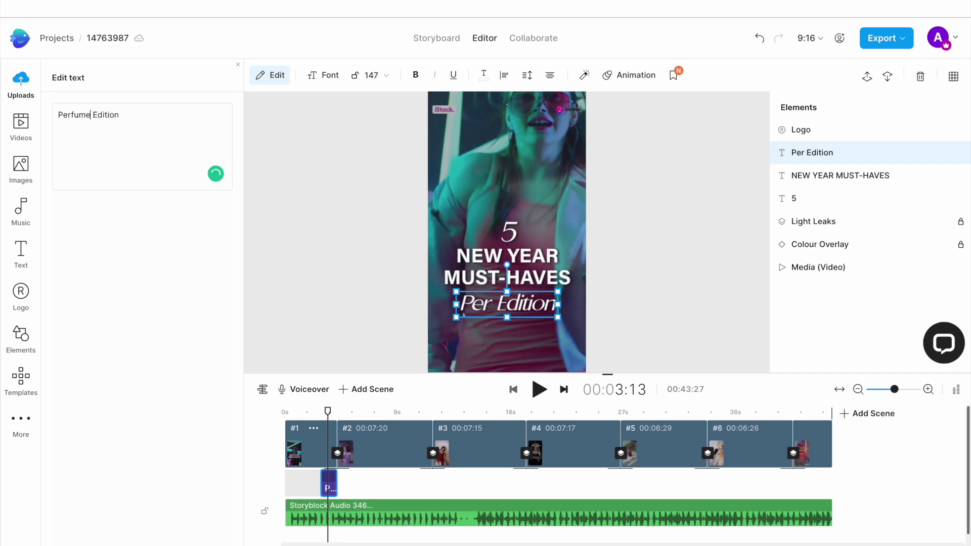
# Retype scene 2's title to WARM WINTER VANILLA with its notes subtitle, then return to the opening scene
pyautogui.click(389, 413)
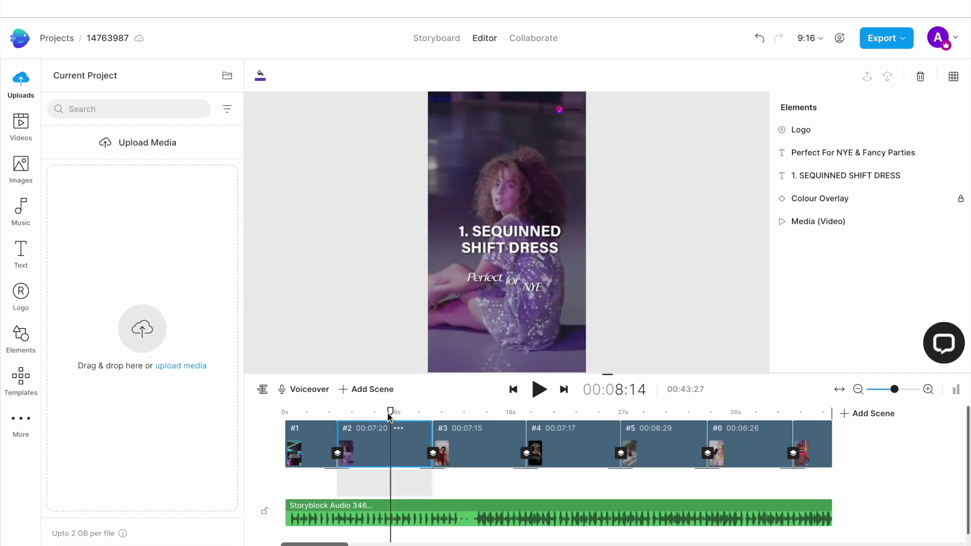
pyautogui.moveTo(388, 413); pyautogui.dragTo(402, 414)
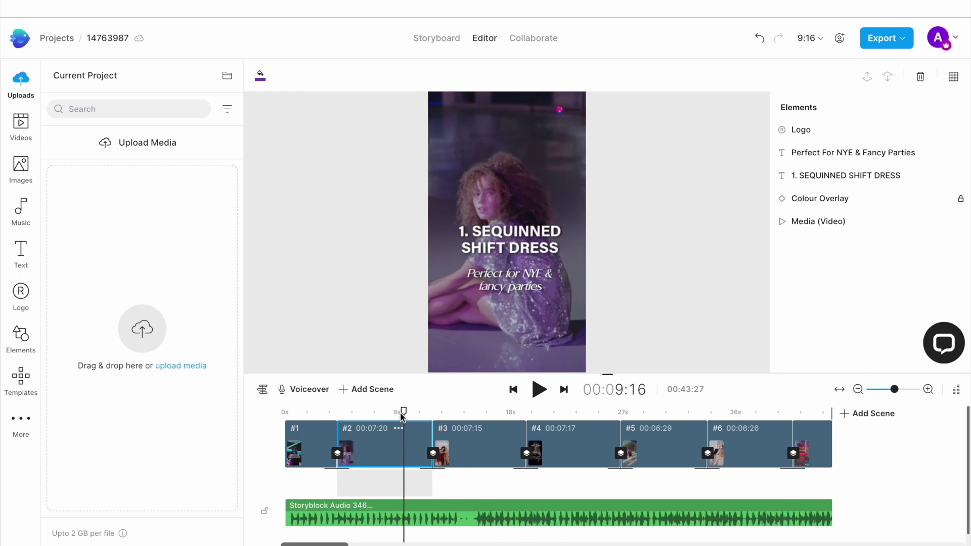
pyautogui.doubleClick(489, 226)
pyautogui.write('1. WAR')
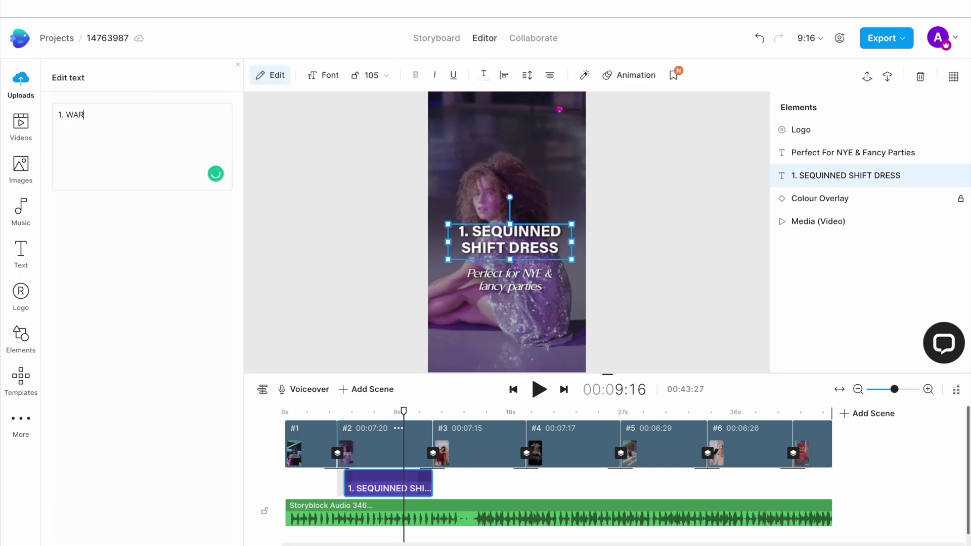
pyautogui.write('M WINTE')
pyautogui.write('R VA')
pyautogui.write('amo')
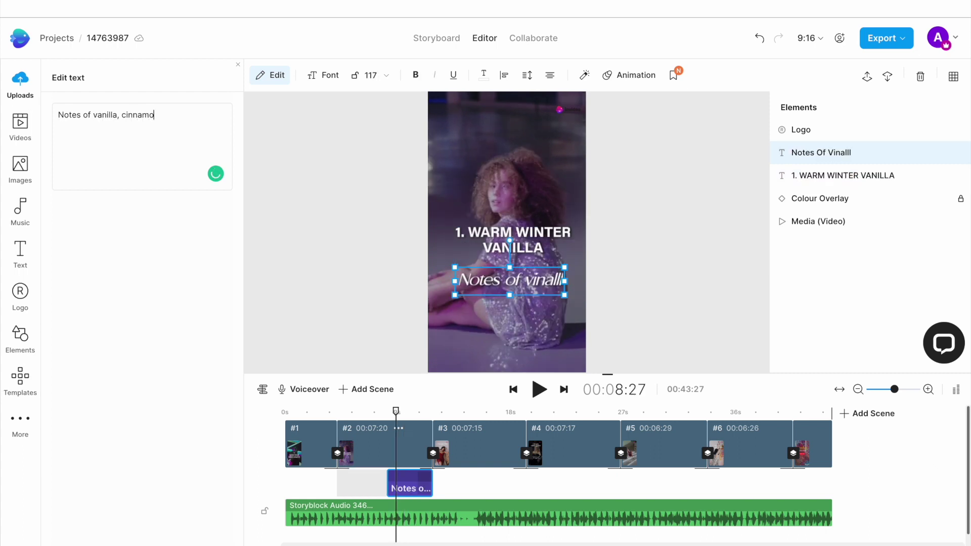
pyautogui.write('n, cinnamon, and honey ')
pyautogui.write('for')
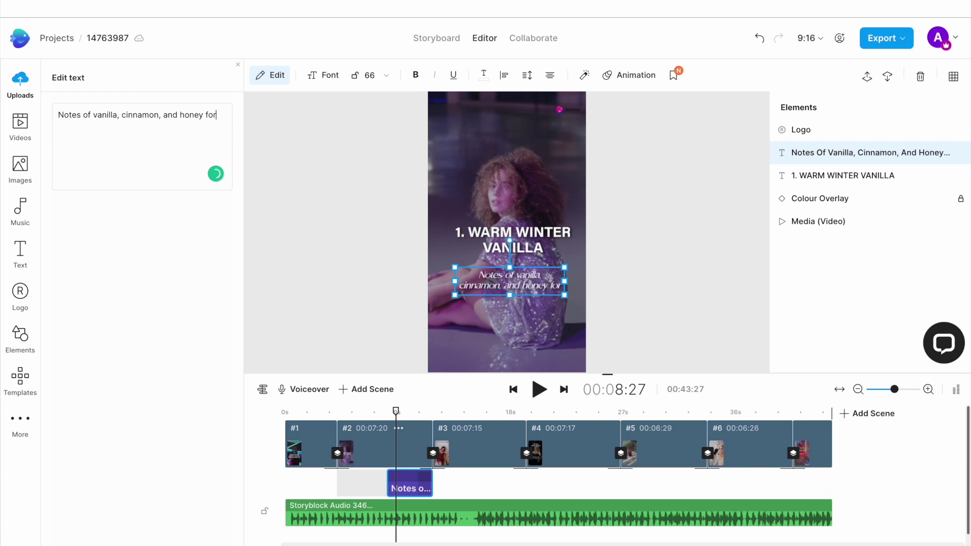
pyautogui.press('BackSpace')
pyautogui.press('BackSpace')
pyautogui.press('BackSpace')
pyautogui.write('t')
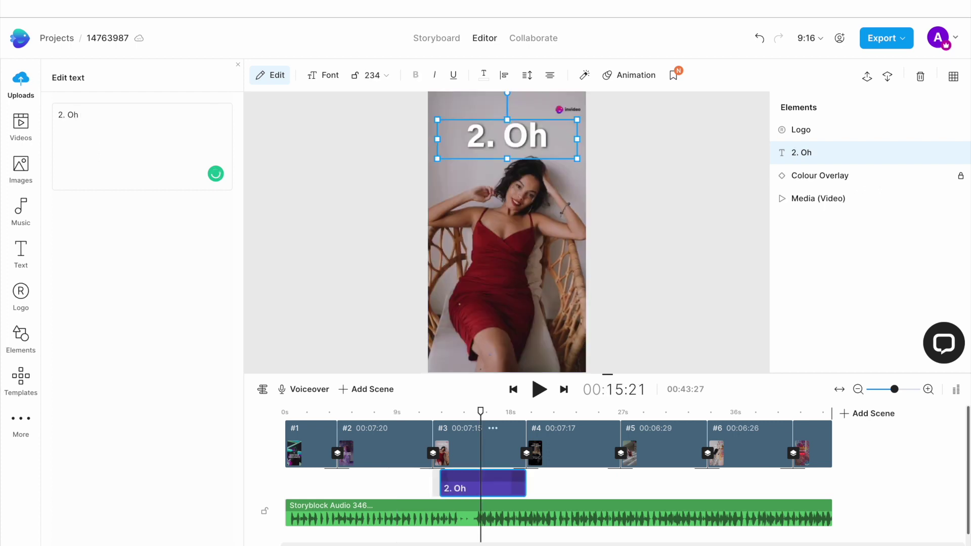
pyautogui.press('BackSpace')
pyautogui.write('H ')
pyautogui.write('SO SINFUL')
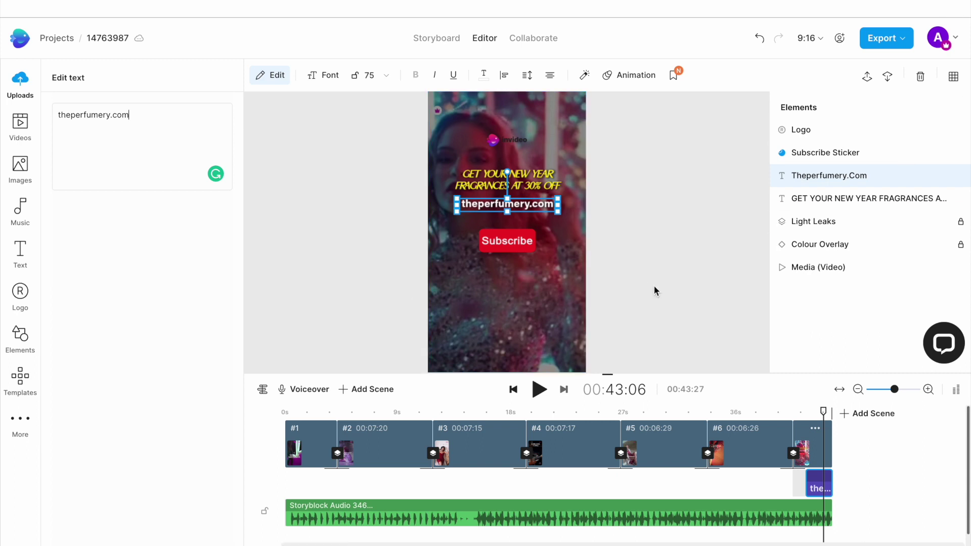
pyautogui.click(310, 413)
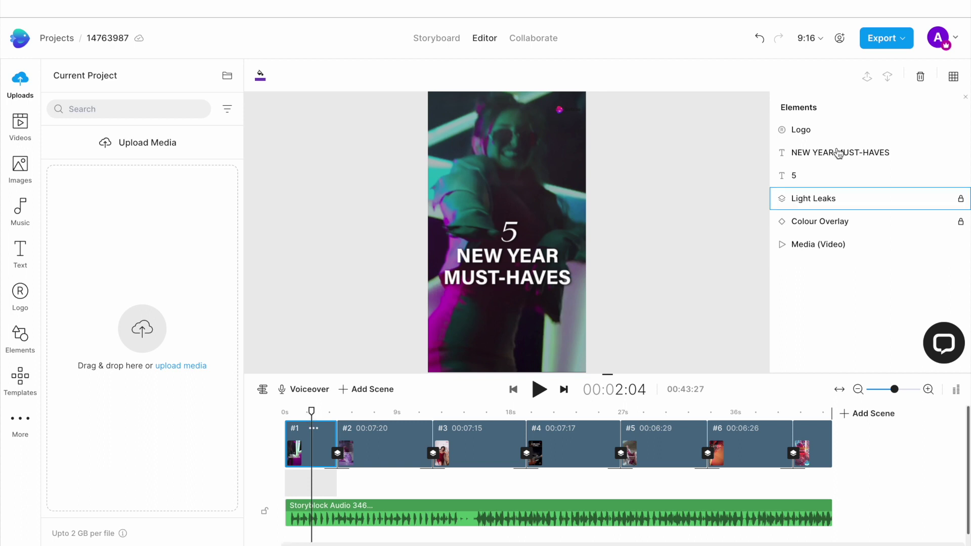
# Search stock videos for 'perfume spray' and drop the spraying clip onto the opening scene
pyautogui.click(21, 124)
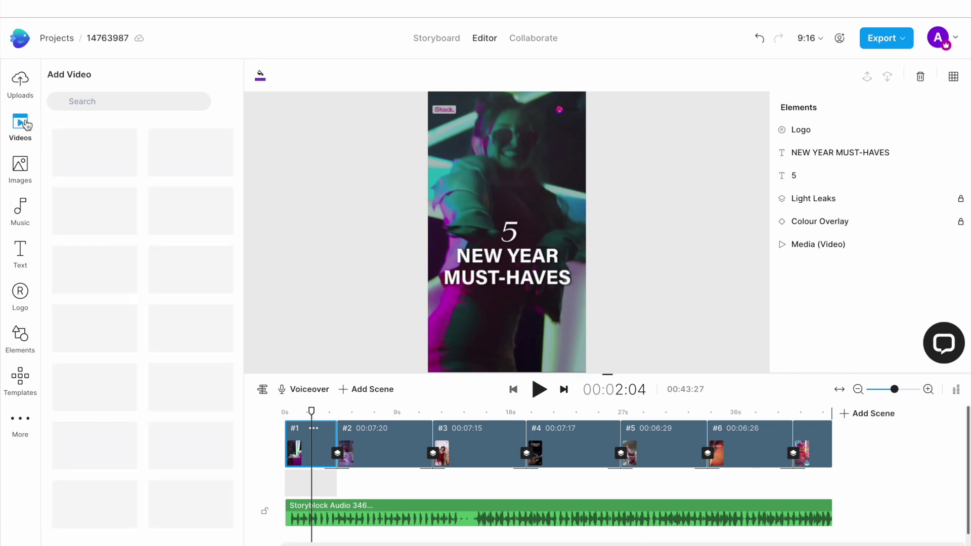
pyautogui.write('perfume spray')
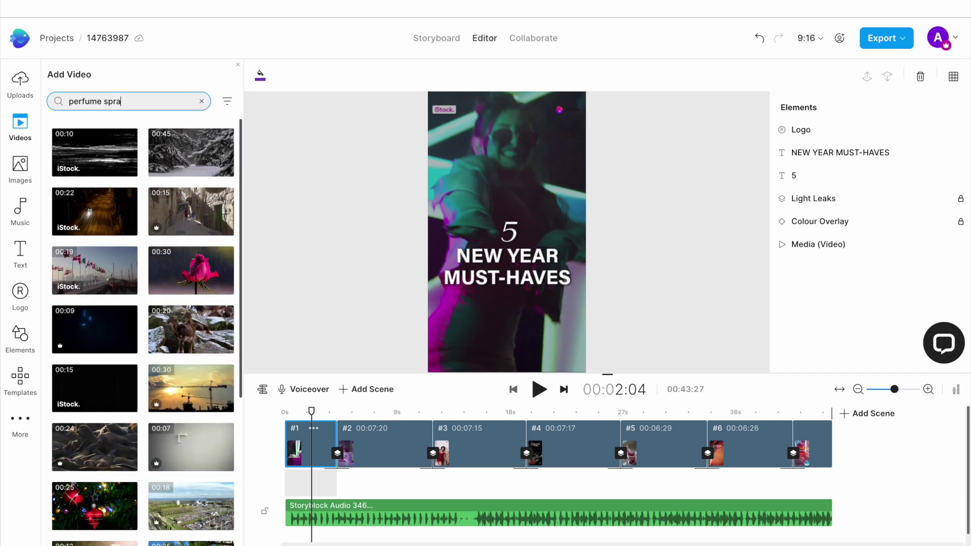
pyautogui.press('Return')
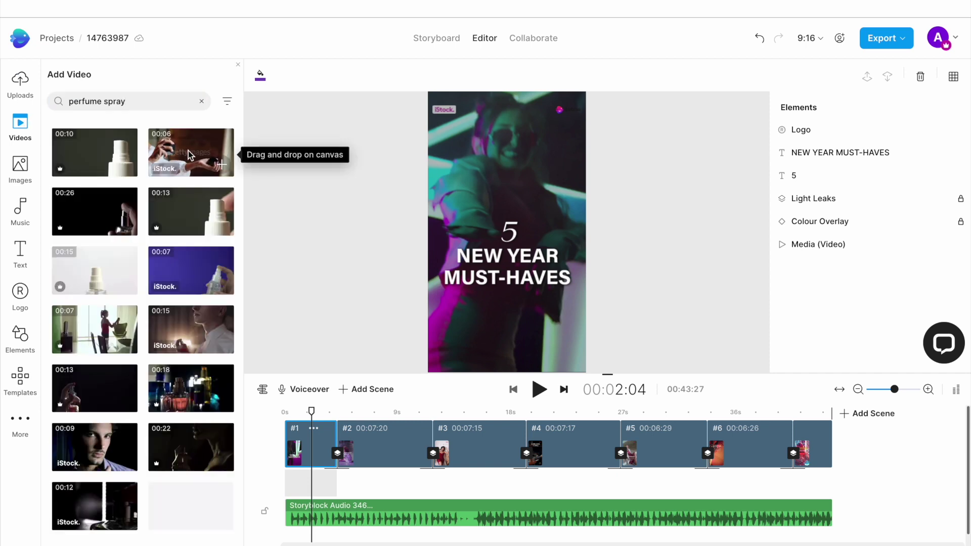
pyautogui.moveTo(182, 505); pyautogui.dragTo(457, 141)
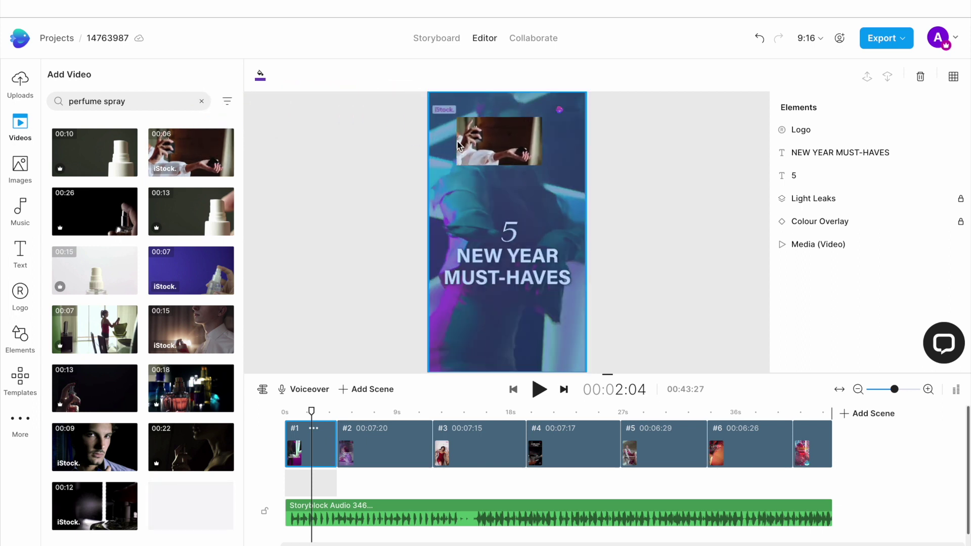
pyautogui.moveTo(458, 141); pyautogui.dragTo(458, 143)
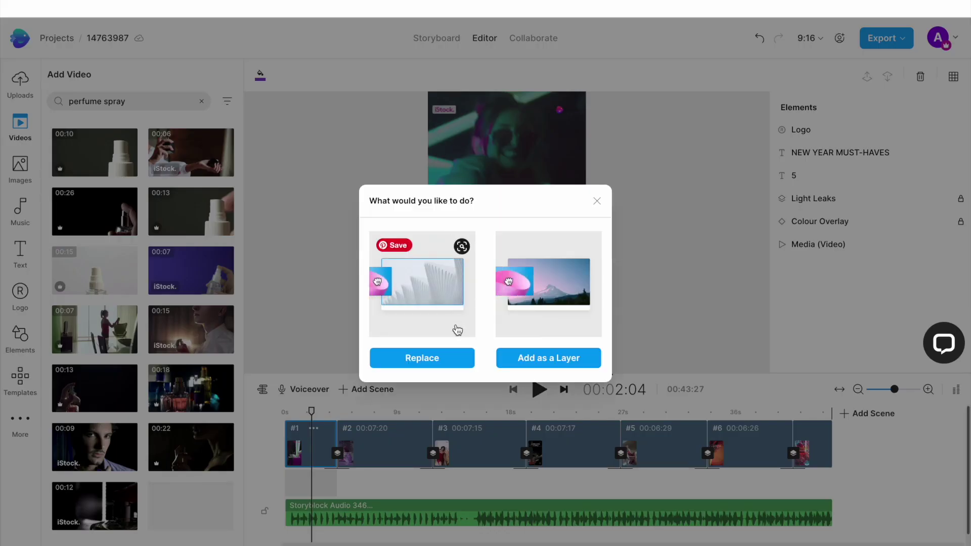
# Replace the opening scene's background with the clip, trimmed to fit the scene
pyautogui.click(444, 358)
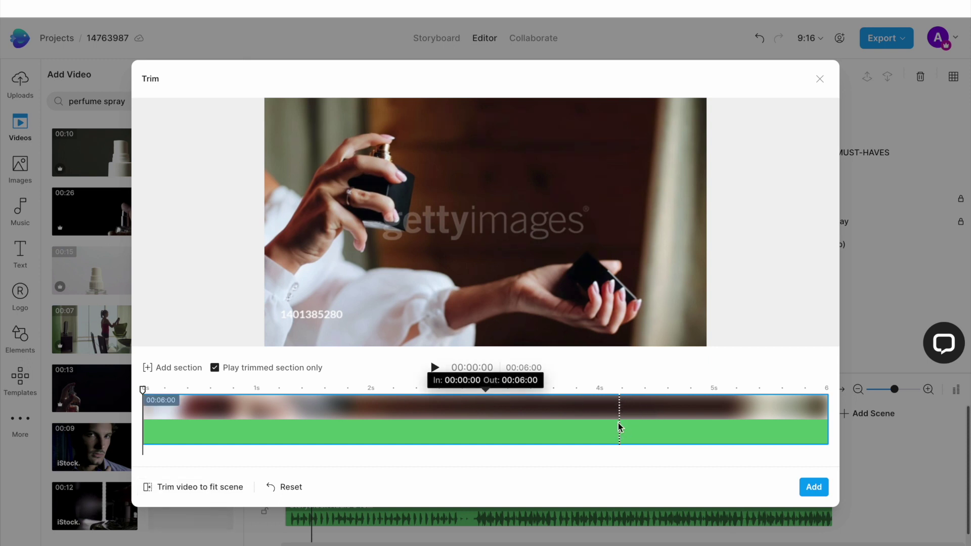
pyautogui.click(201, 489)
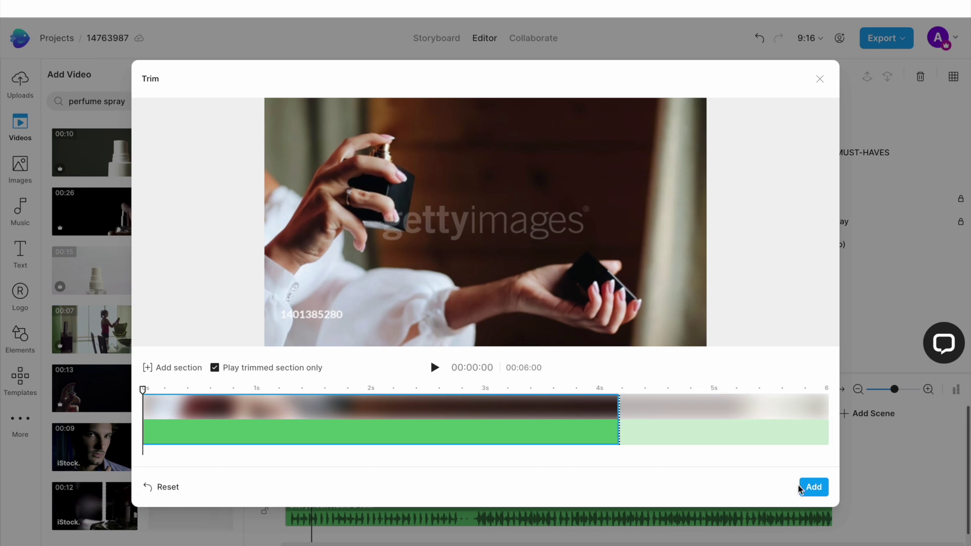
pyautogui.click(814, 488)
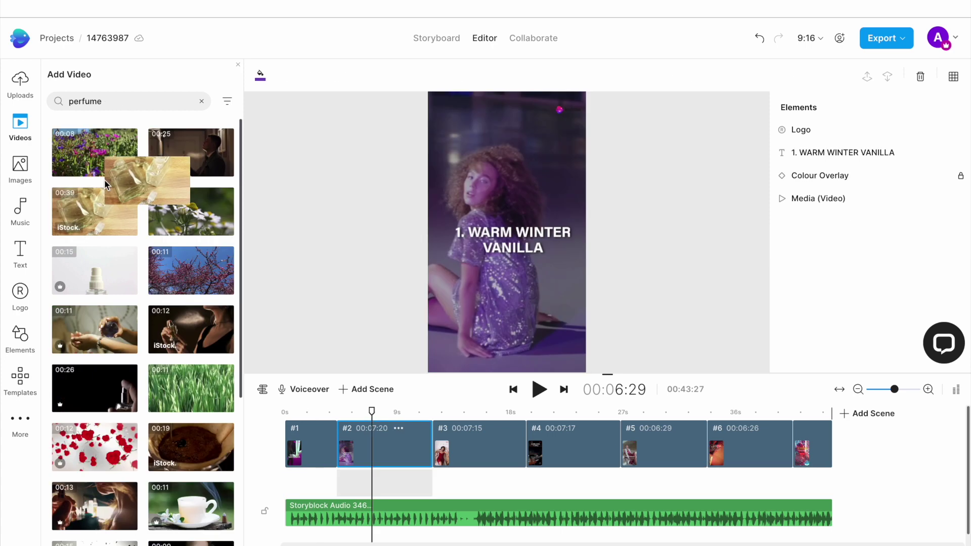
# Replace scene 2's background with the glass perfume bottles clip, trimmed and added
pyautogui.moveTo(94, 213); pyautogui.dragTo(450, 128)
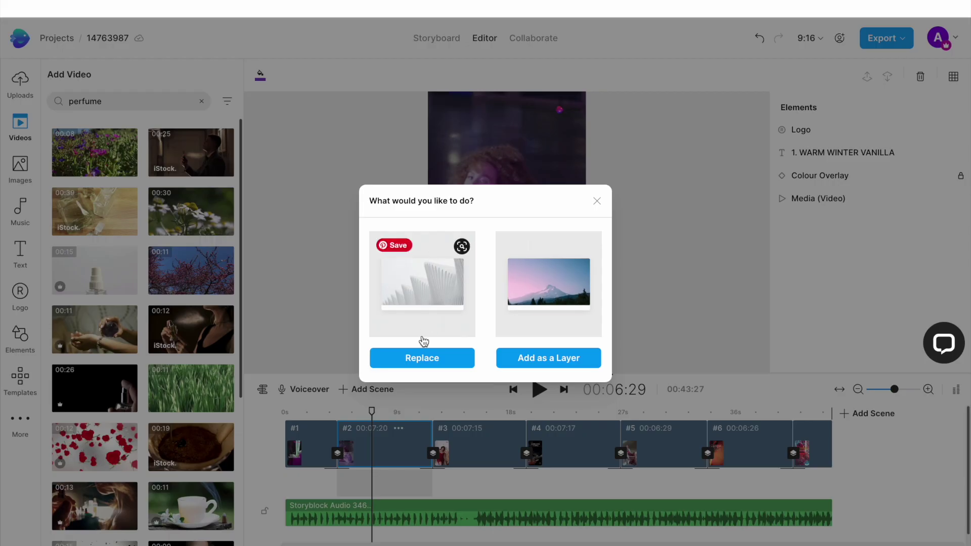
pyautogui.click(425, 355)
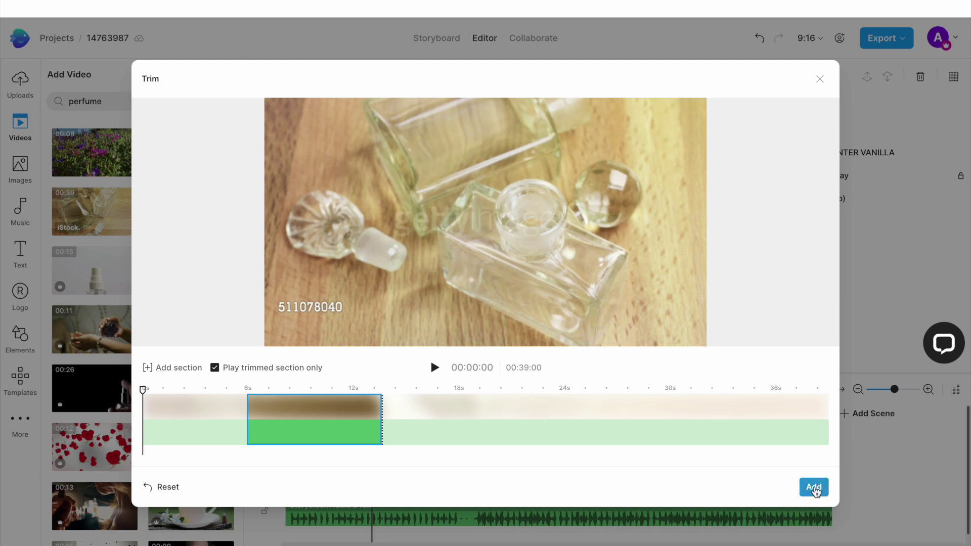
pyautogui.click(814, 488)
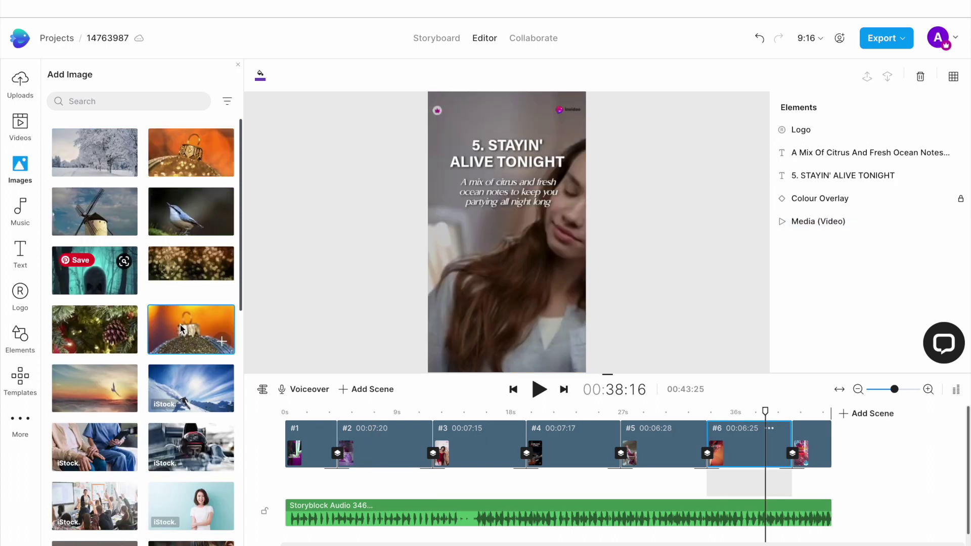
pyautogui.click(222, 343)
# Upload LittleArtsy (1).png as the closing scene's logo and make it the project default
pyautogui.click(808, 447)
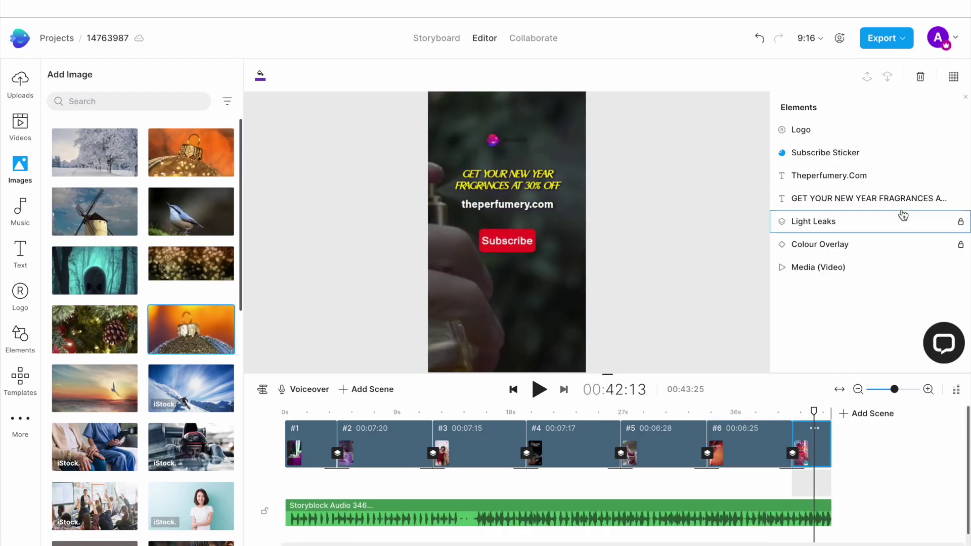
pyautogui.click(500, 143)
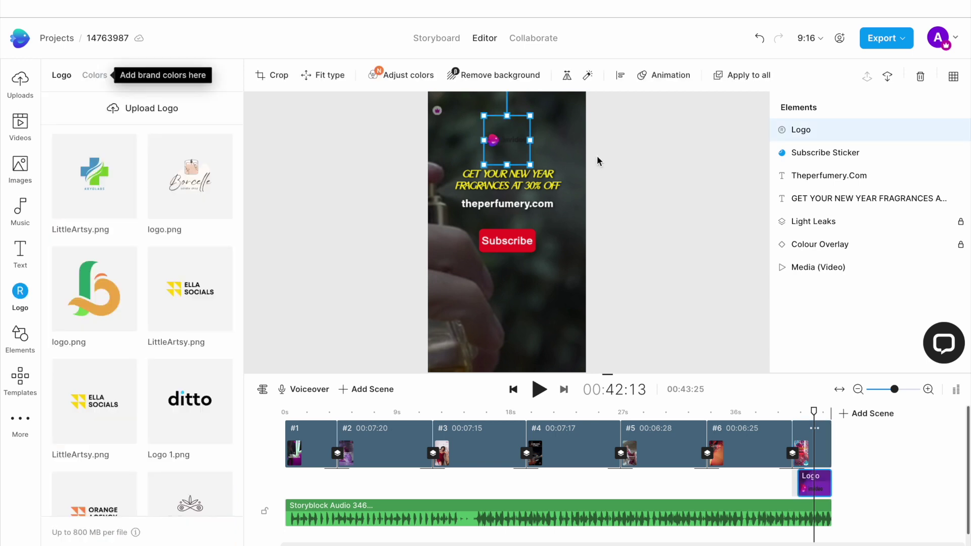
pyautogui.click(126, 110)
pyautogui.click(349, 186)
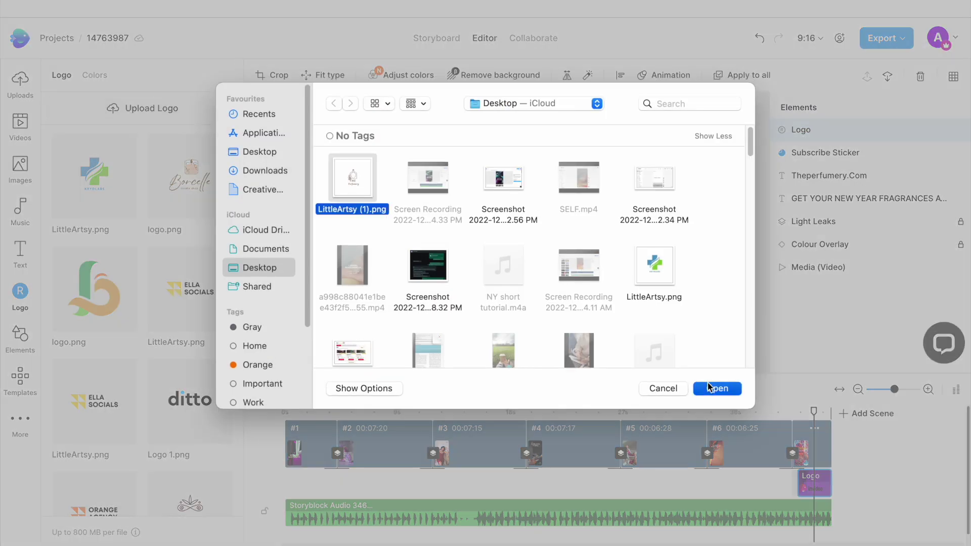
pyautogui.click(713, 388)
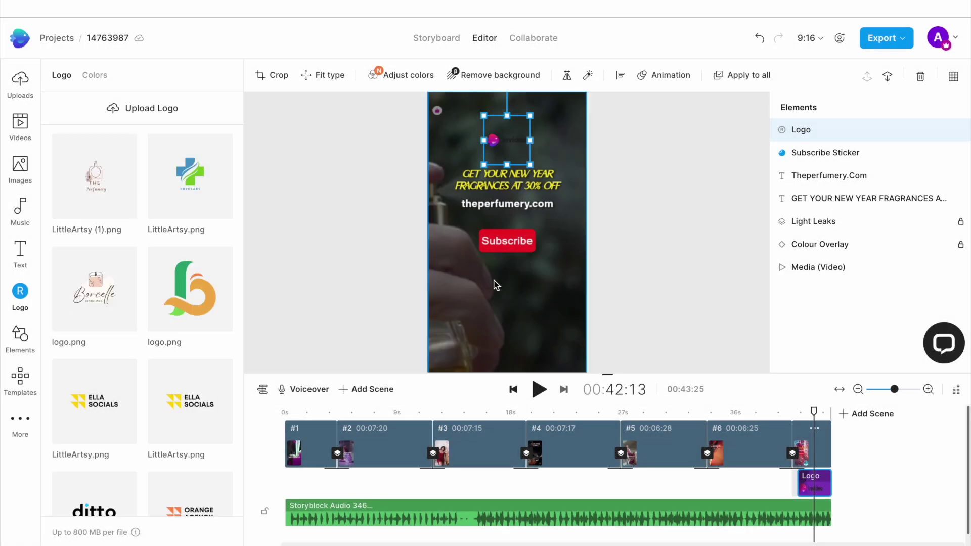
pyautogui.click(100, 178)
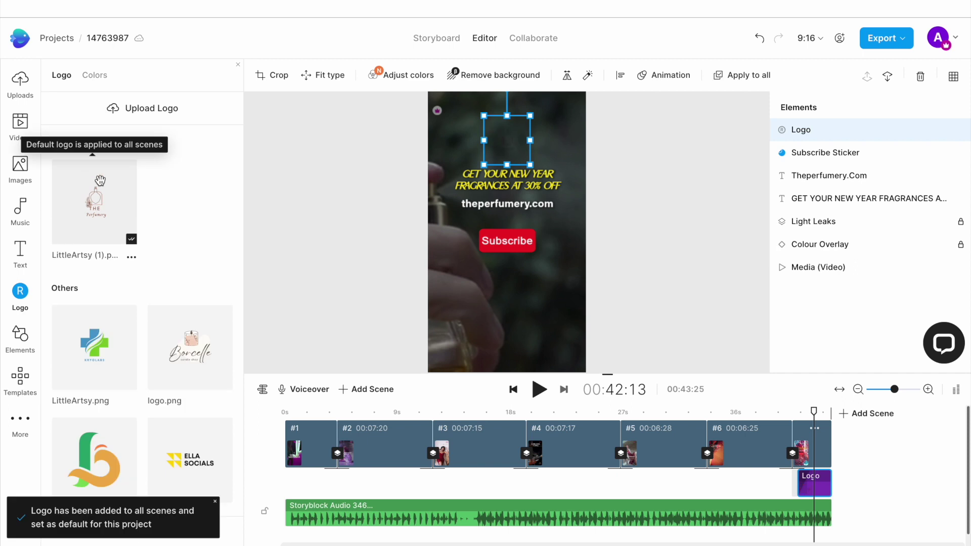
# Play the whole Short from the start and bring up the export quality options
pyautogui.click(747, 412)
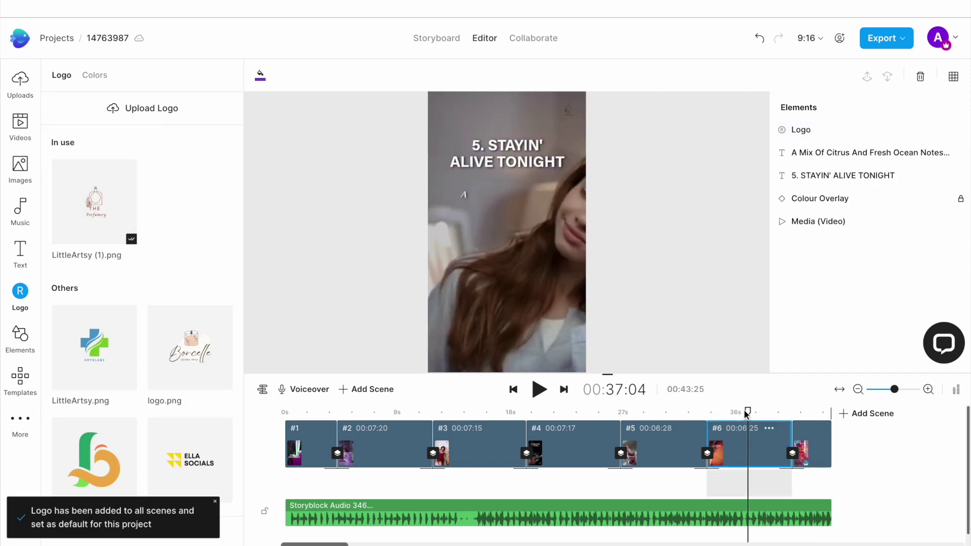
pyautogui.click(285, 412)
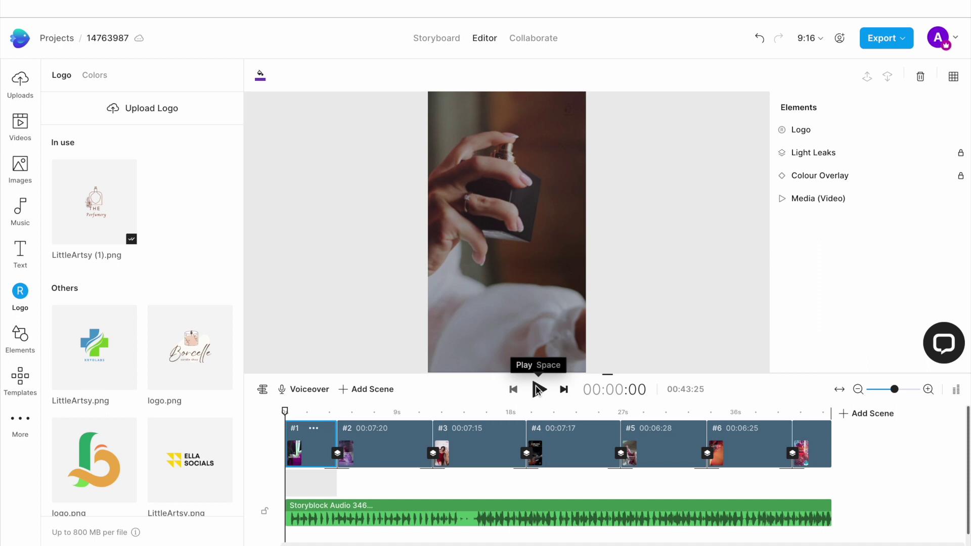
pyautogui.click(538, 390)
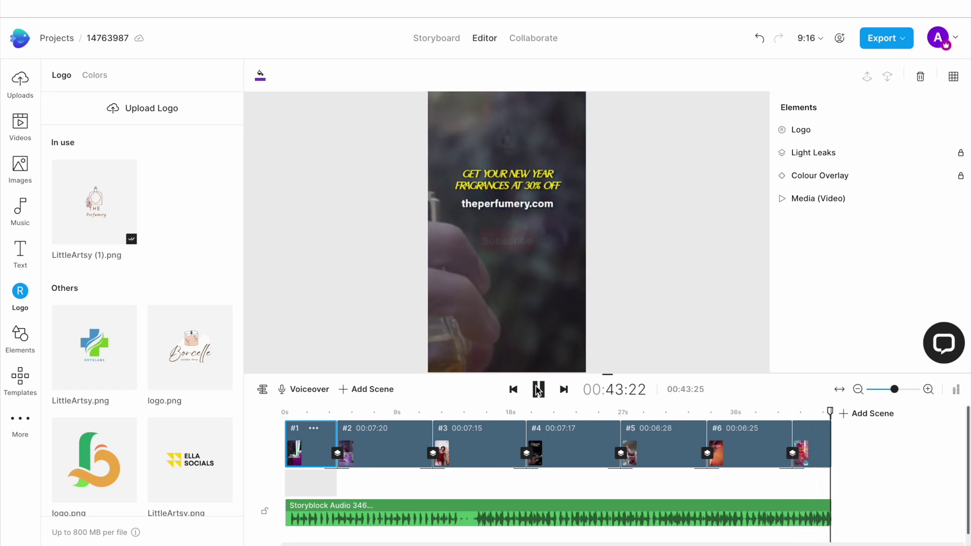
pyautogui.click(890, 40)
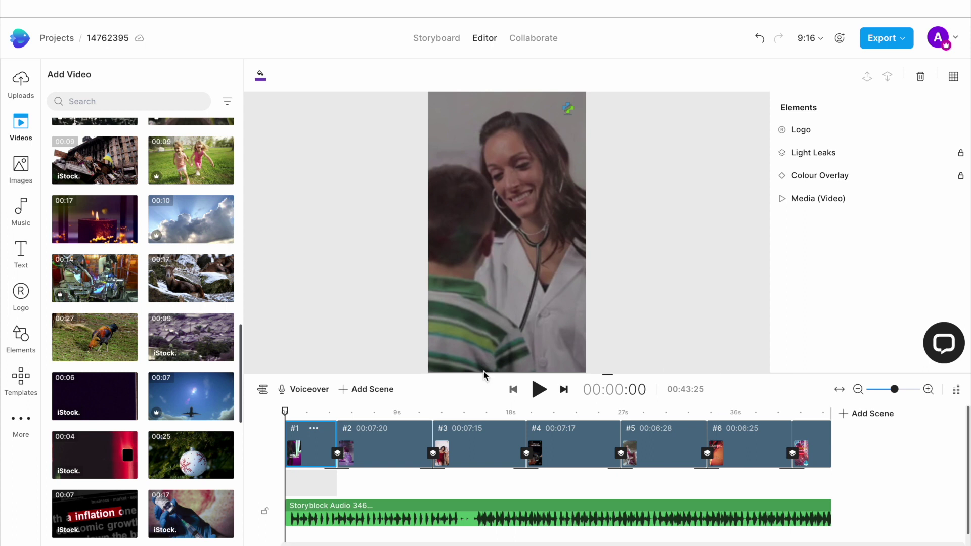
pyautogui.click(539, 389)
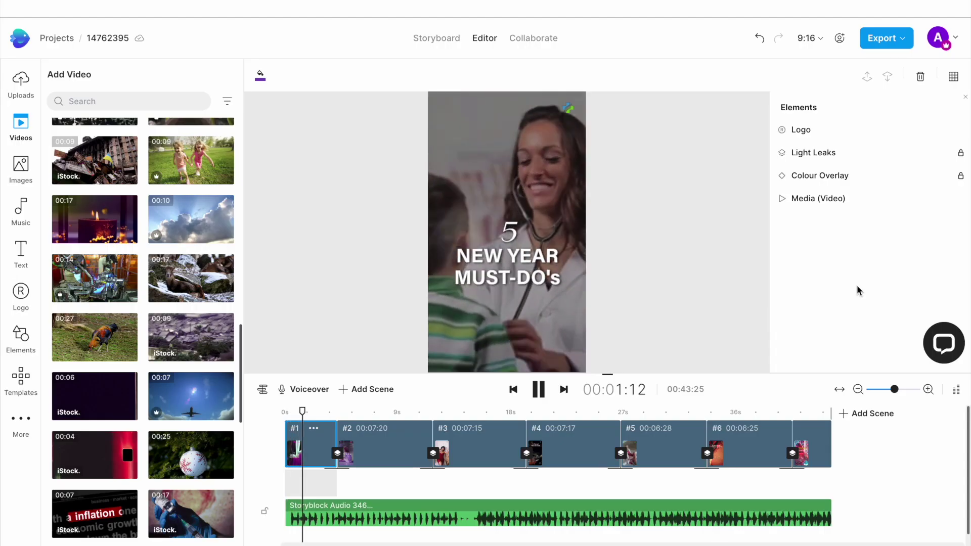